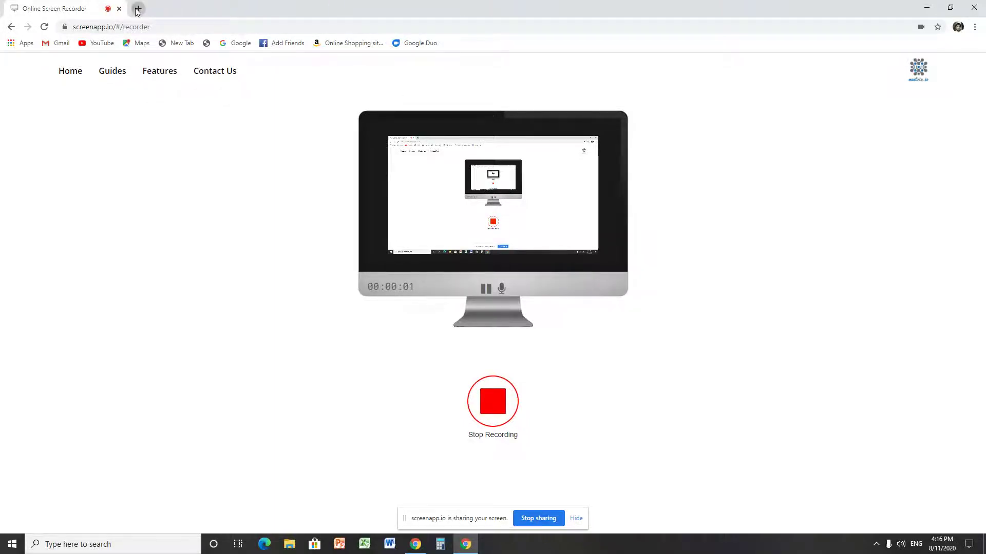
Open a new Chrome tab, then minimise Chrome to show the Windows desktop.
{"action": "left_click", "coordinate": [138, 9]}
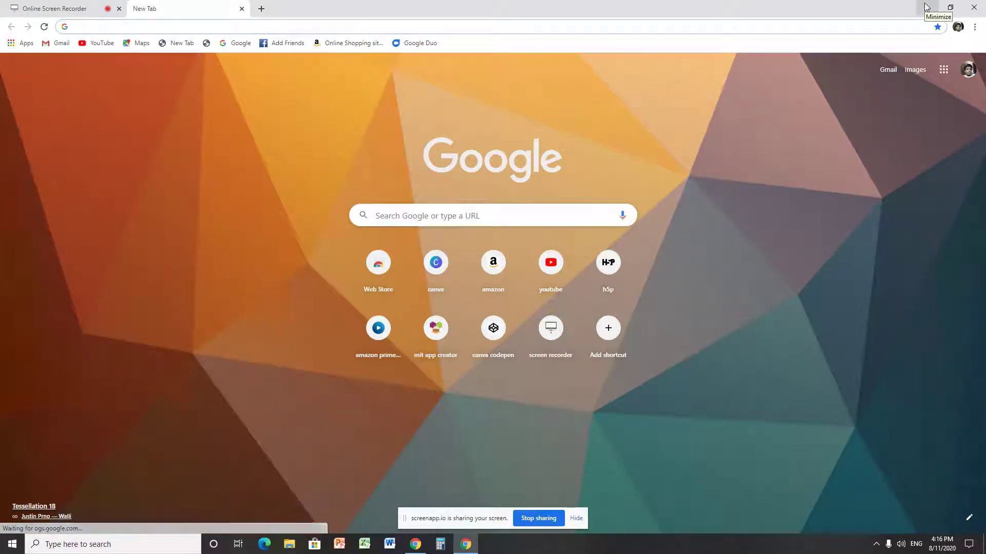
{"action": "left_click", "coordinate": [927, 7]}
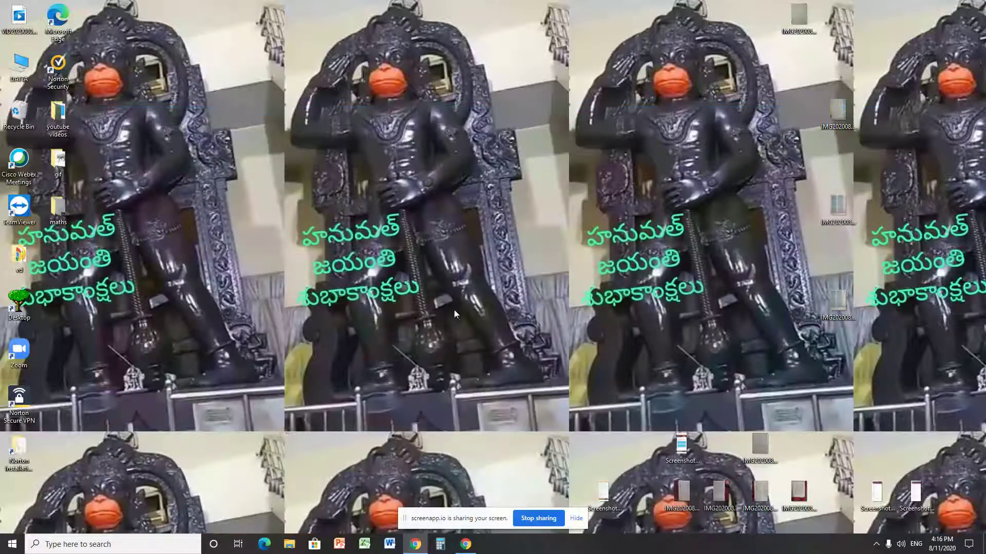
Launch PowerPoint from the taskbar to get blank Presentation1 with one title slide.
{"action": "left_click", "coordinate": [338, 545]}
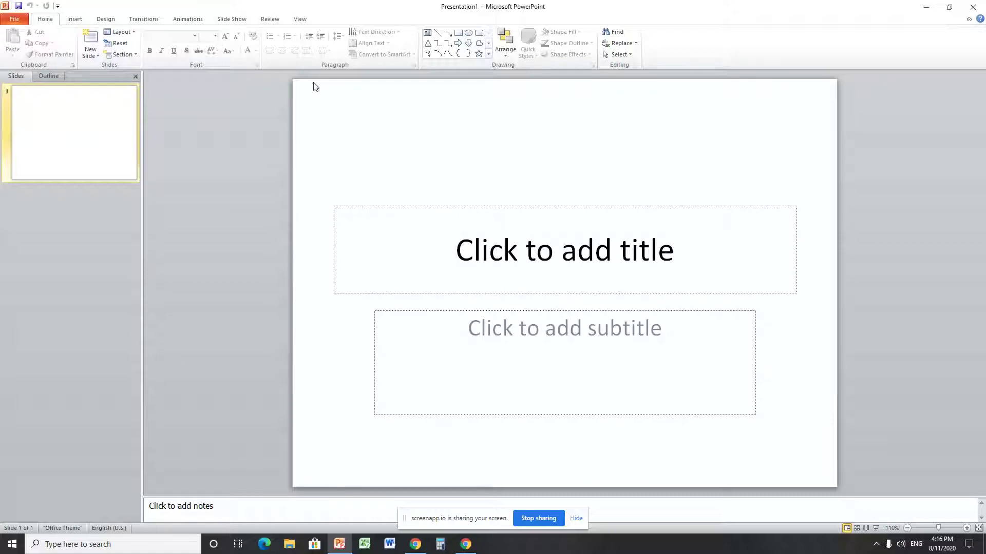
Delete both the title and subtitle placeholders from slide 1.
{"action": "mouse_move", "coordinate": [302, 91]}
{"action": "left_mouse_down"}
{"action": "mouse_move", "coordinate": [319, 132]}
{"action": "mouse_move", "coordinate": [517, 398]}
{"action": "mouse_move", "coordinate": [755, 464]}
{"action": "mouse_move", "coordinate": [864, 464]}
{"action": "left_mouse_up"}
{"action": "key", "text": "Delete"}
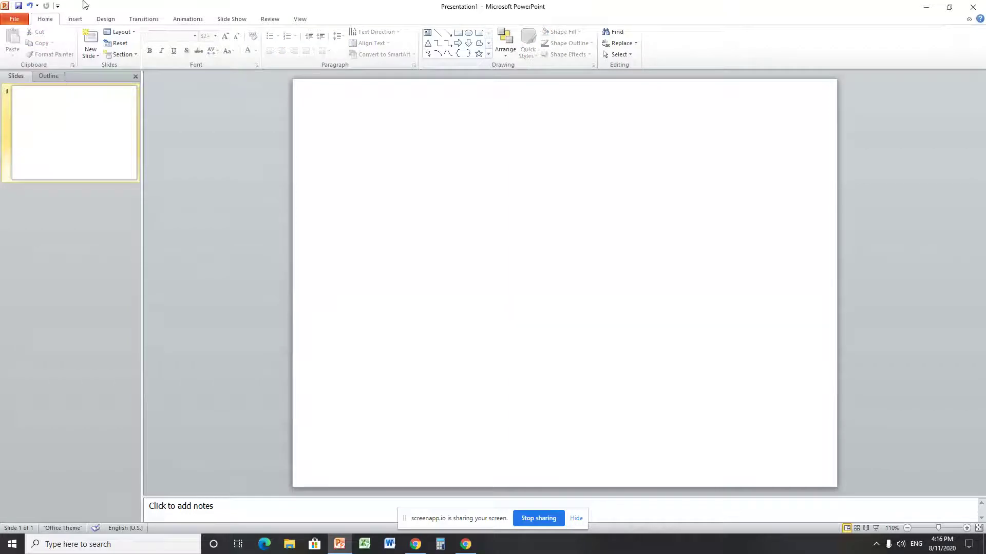
{"action": "left_click", "coordinate": [74, 20]}
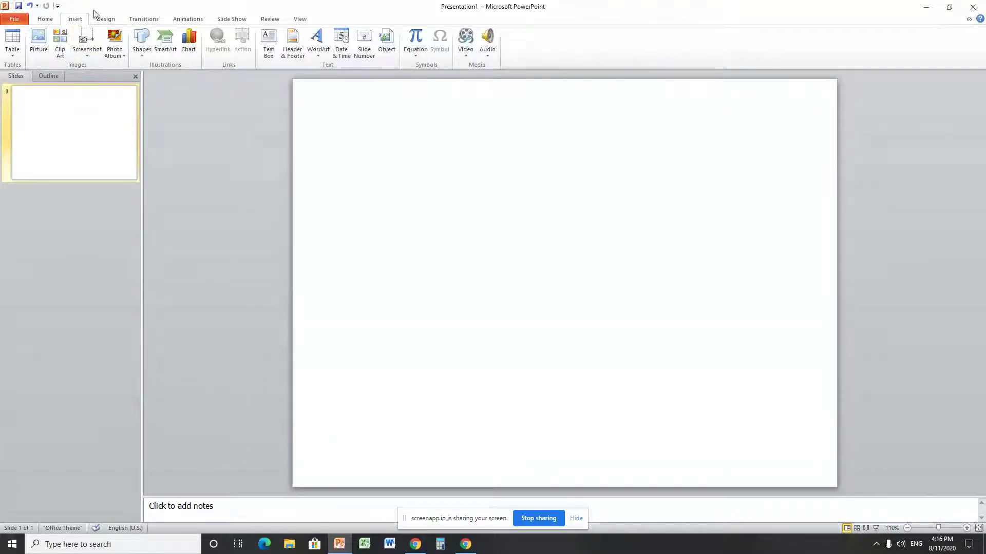
Add a text box near the slide's top-left reading 'hello emoji'.
{"action": "left_click", "coordinate": [269, 34]}
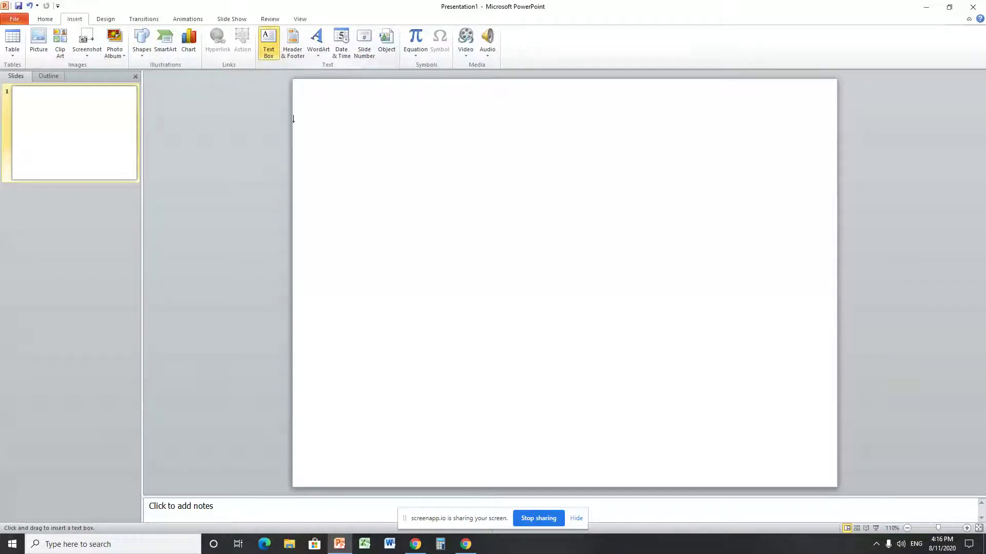
{"action": "left_click", "coordinate": [332, 118]}
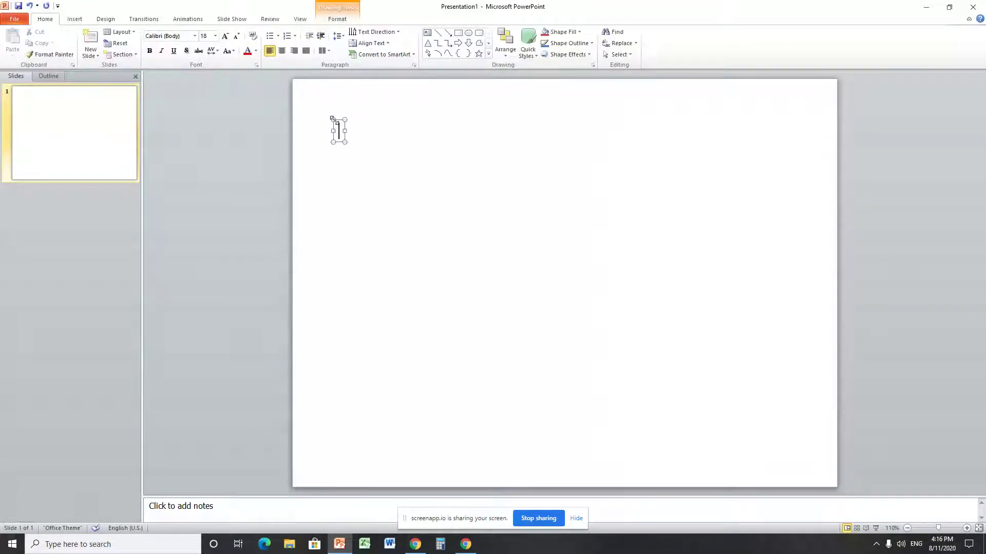
{"action": "left_click", "coordinate": [72, 19]}
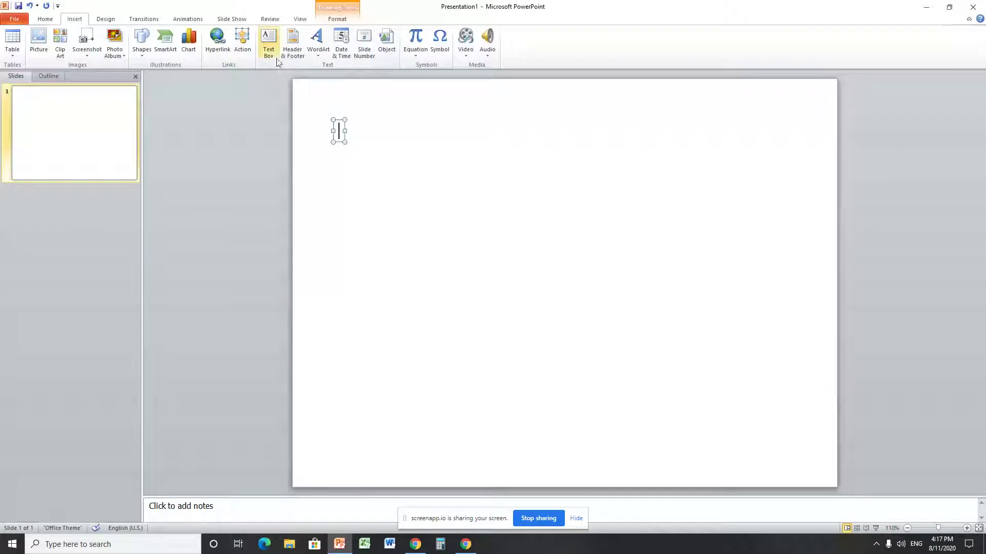
{"action": "left_click", "coordinate": [45, 19]}
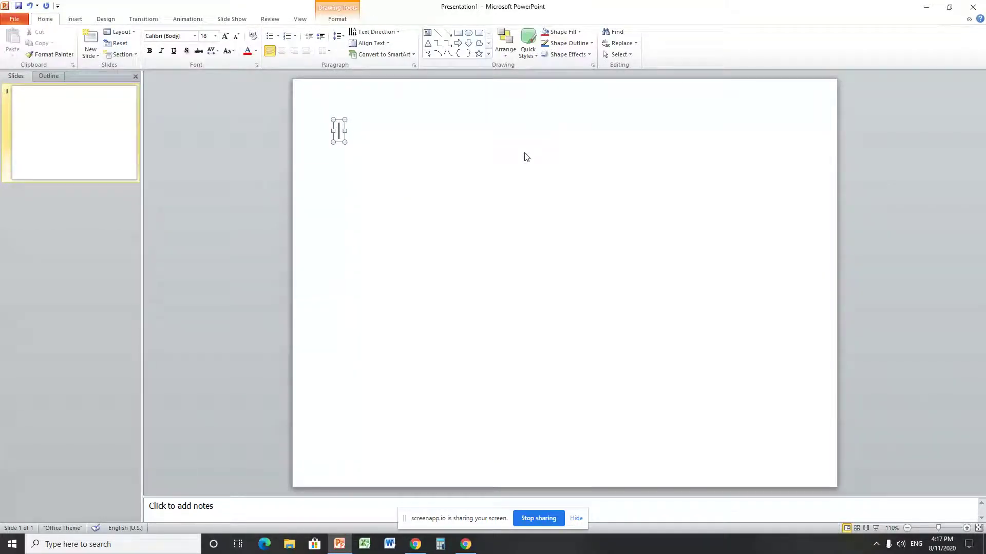
{"action": "type", "text": "hell"}
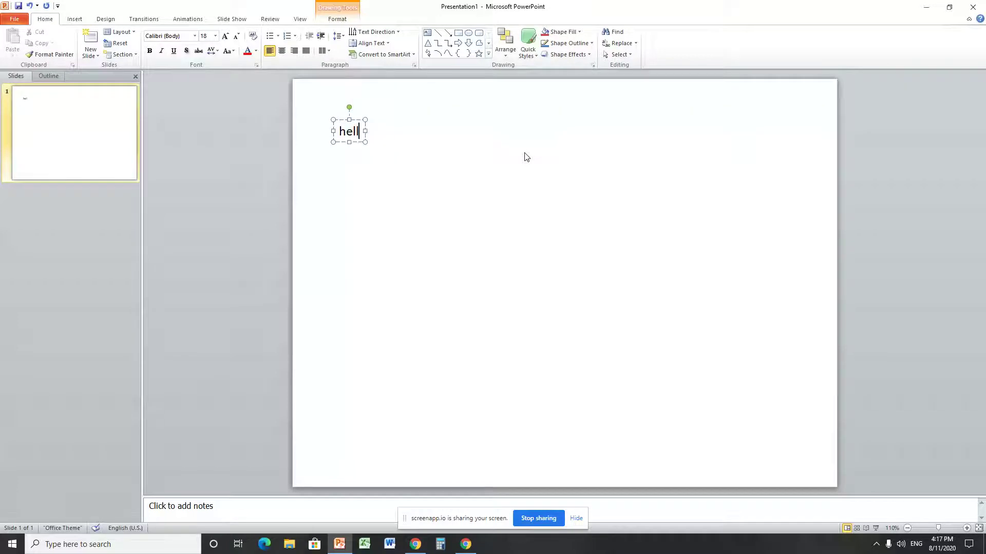
{"action": "type", "text": "o e"}
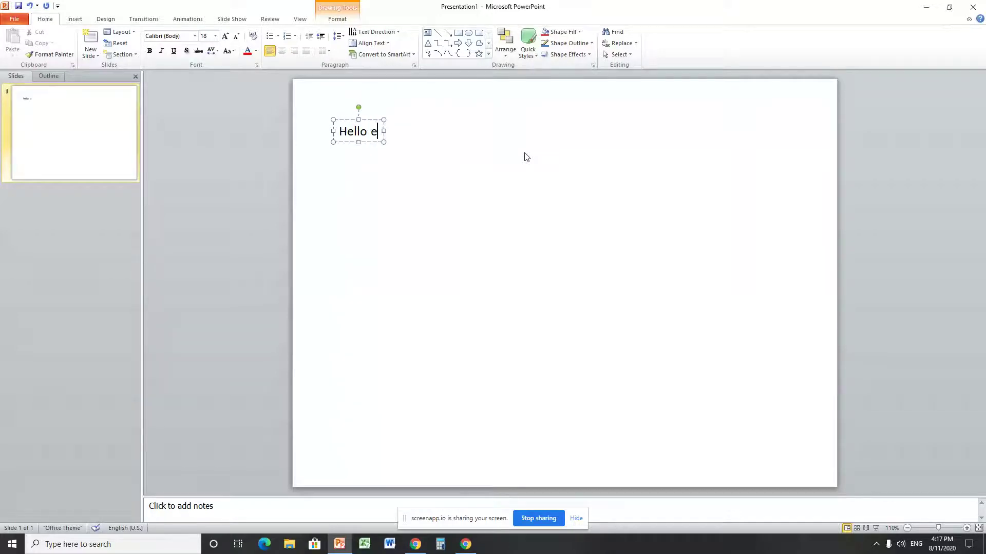
{"action": "type", "text": "moji"}
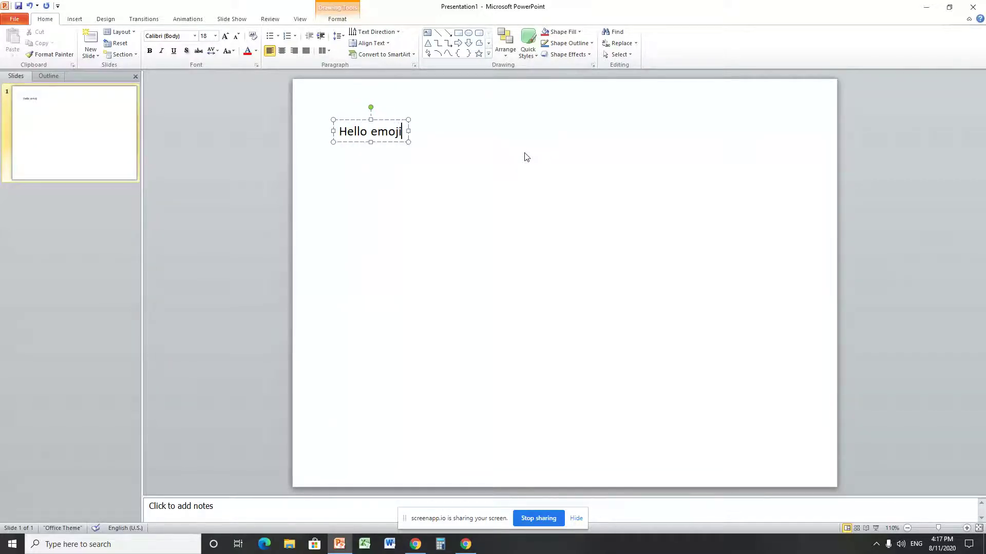
{"action": "left_click", "coordinate": [288, 207]}
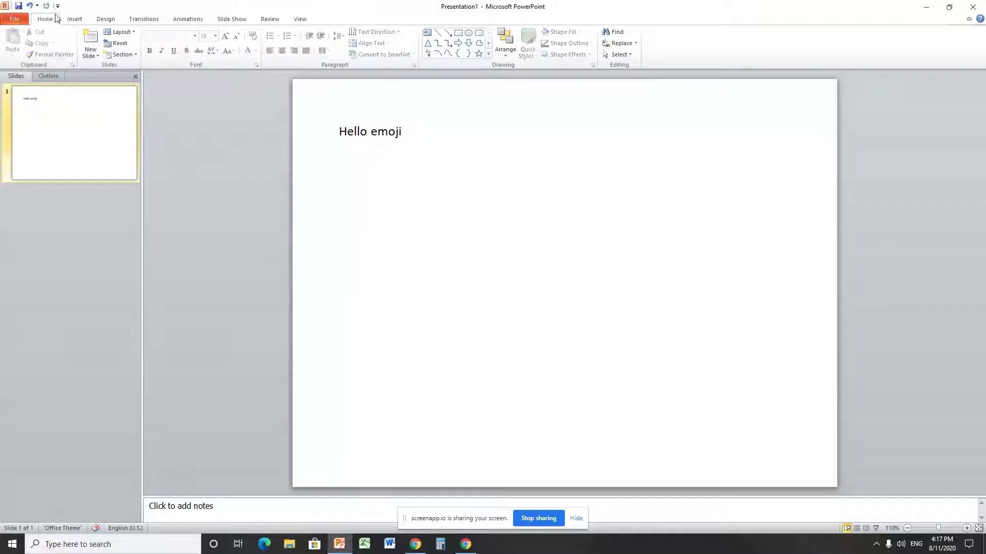
Insert the 'download' smiling emoji image from the vd folder onto the slide.
{"action": "left_click", "coordinate": [73, 19]}
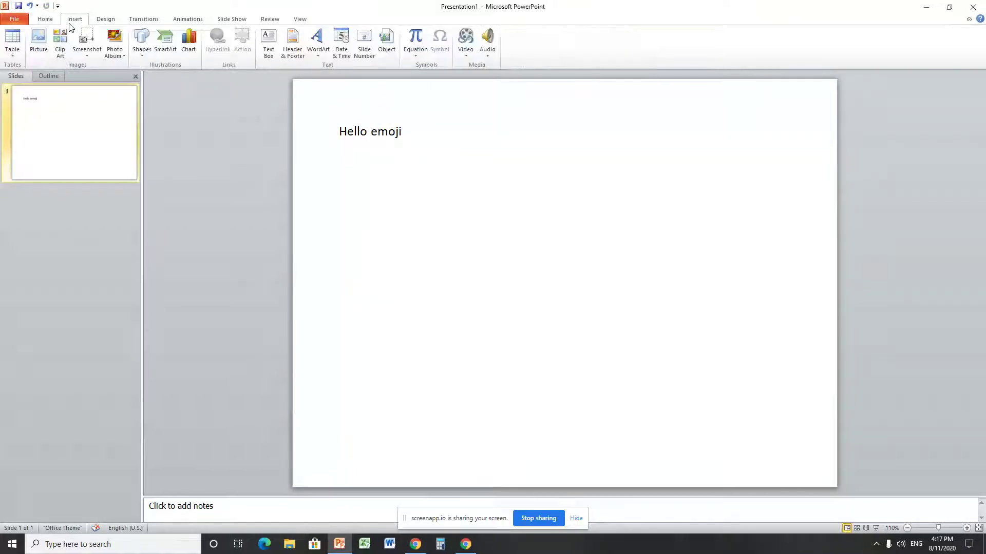
{"action": "left_click", "coordinate": [40, 38]}
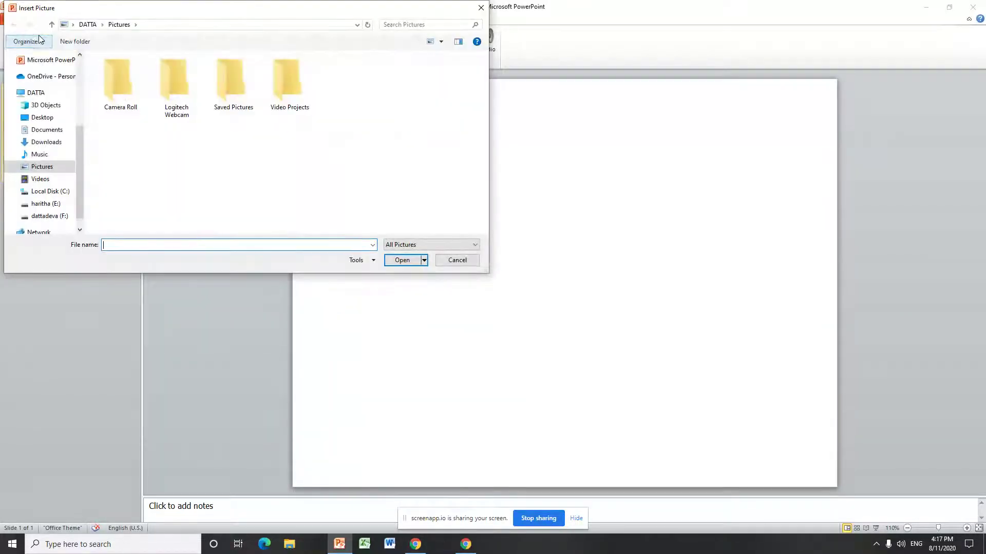
{"action": "left_click", "coordinate": [480, 7]}
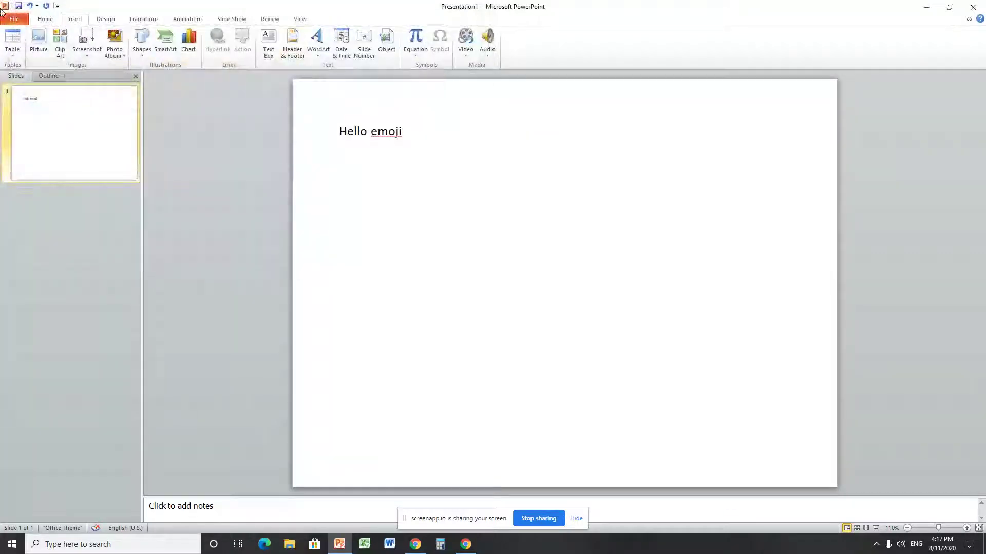
{"action": "left_click", "coordinate": [45, 19]}
{"action": "left_click", "coordinate": [75, 19]}
{"action": "left_click", "coordinate": [44, 39]}
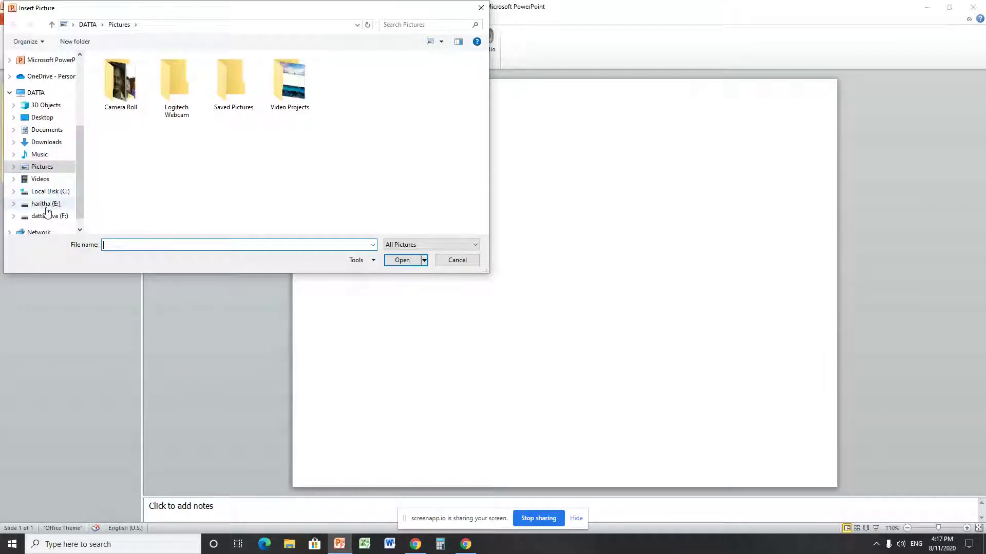
{"action": "scroll", "coordinate": [51, 123], "scroll_direction": "up", "scroll_amount": 3}
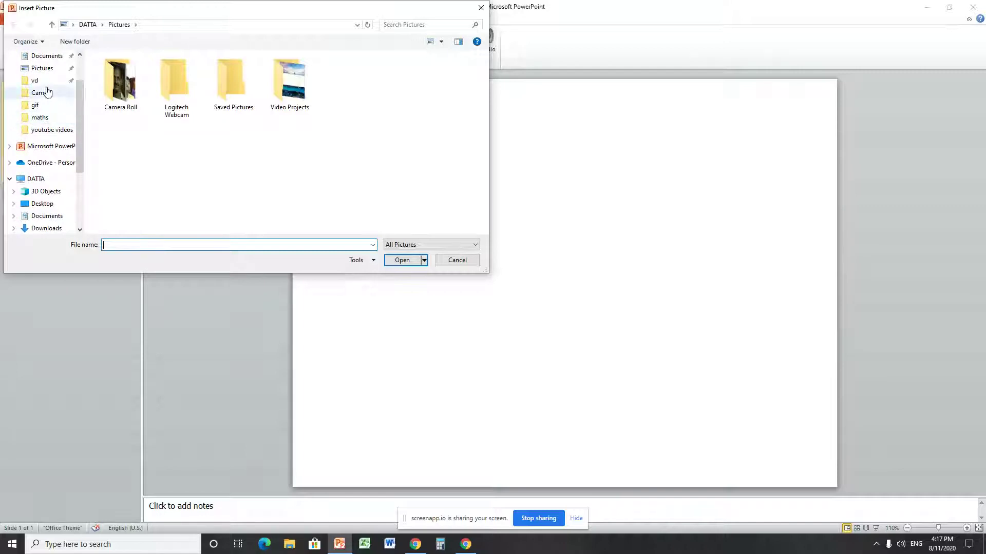
{"action": "left_click", "coordinate": [41, 80]}
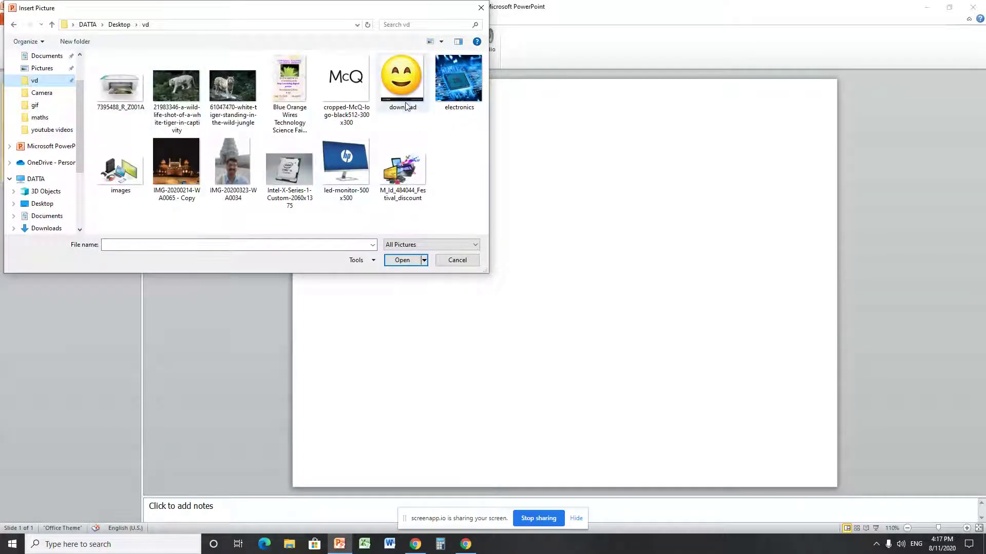
{"action": "left_click", "coordinate": [406, 107]}
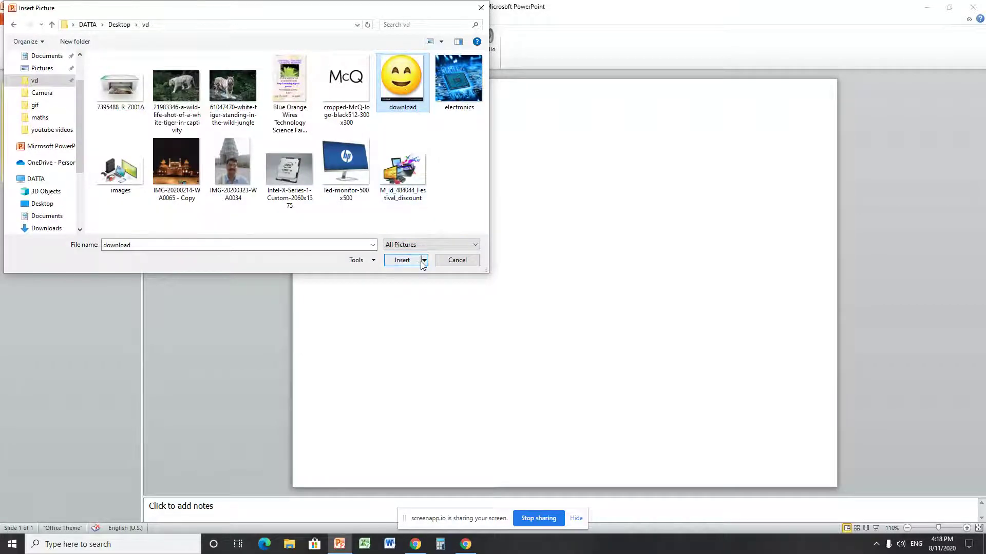
{"action": "left_click", "coordinate": [403, 260]}
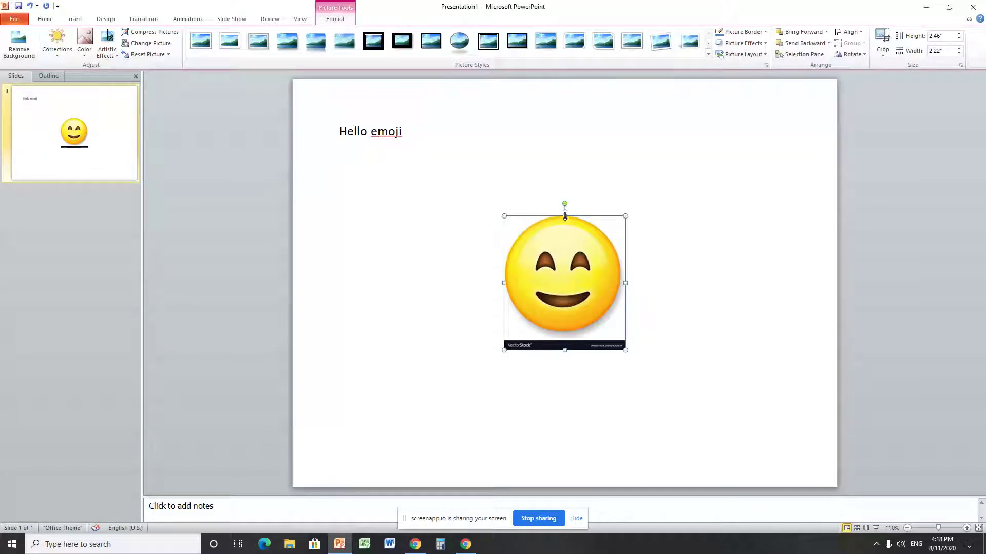
Stretch the emoji picture taller and wider to about 3.58" by 3.44" so it looks round.
{"action": "left_click_drag", "start_coordinate": [564, 216], "coordinate": [565, 174]}
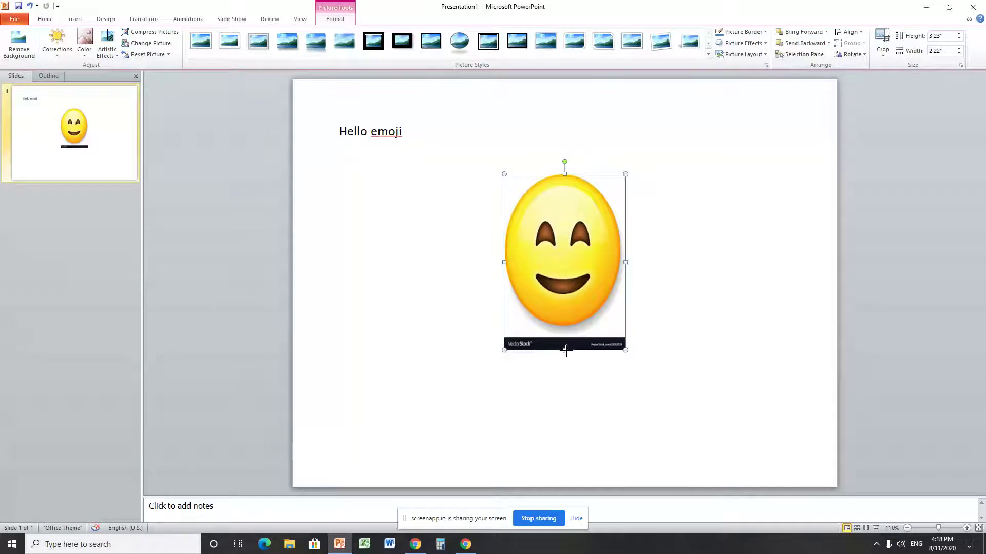
{"action": "mouse_move", "coordinate": [565, 351]}
{"action": "left_mouse_down"}
{"action": "mouse_move", "coordinate": [566, 388]}
{"action": "mouse_move", "coordinate": [564, 369]}
{"action": "left_mouse_up"}
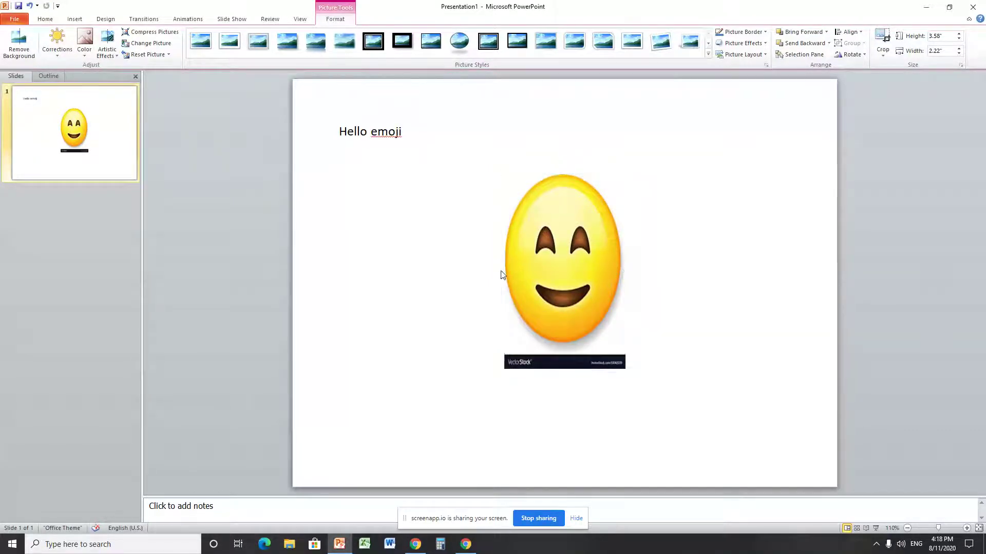
{"action": "left_click", "coordinate": [502, 274]}
{"action": "left_click", "coordinate": [505, 275]}
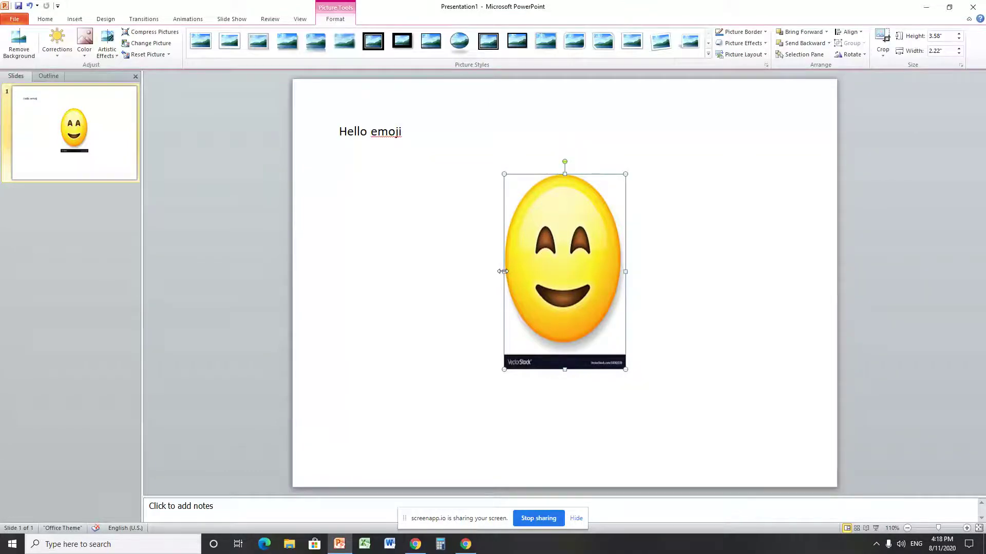
{"action": "left_click_drag", "start_coordinate": [504, 272], "coordinate": [438, 272]}
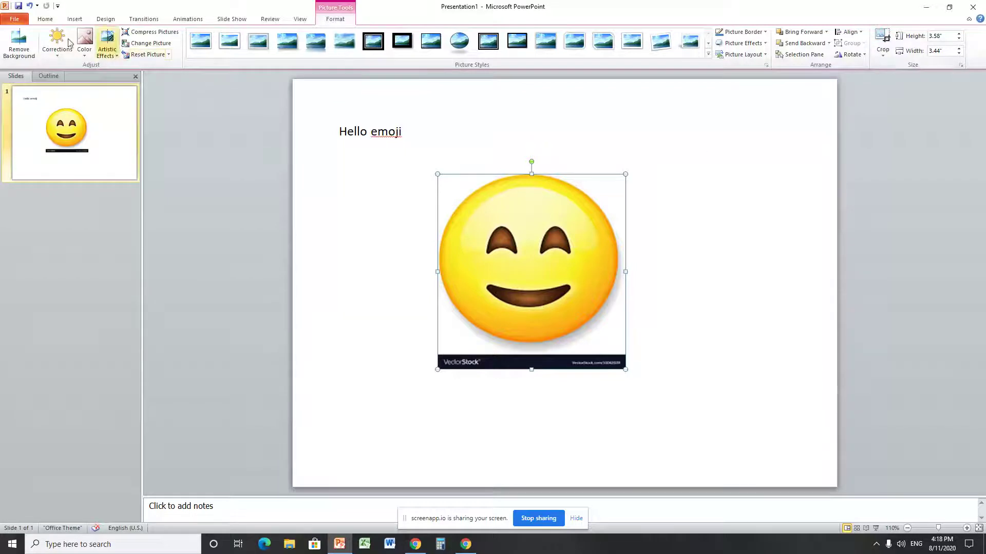
{"action": "left_click", "coordinate": [398, 232]}
{"action": "left_click", "coordinate": [462, 248]}
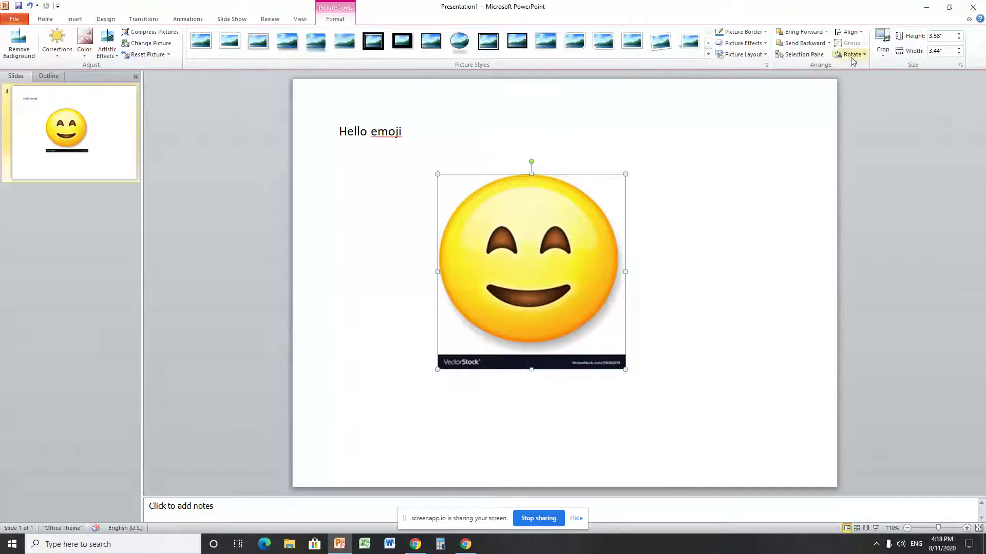
Crop the bottom watermark strip off the emoji picture, leaving a 3.3" by 3.44" face.
{"action": "left_click", "coordinate": [886, 40]}
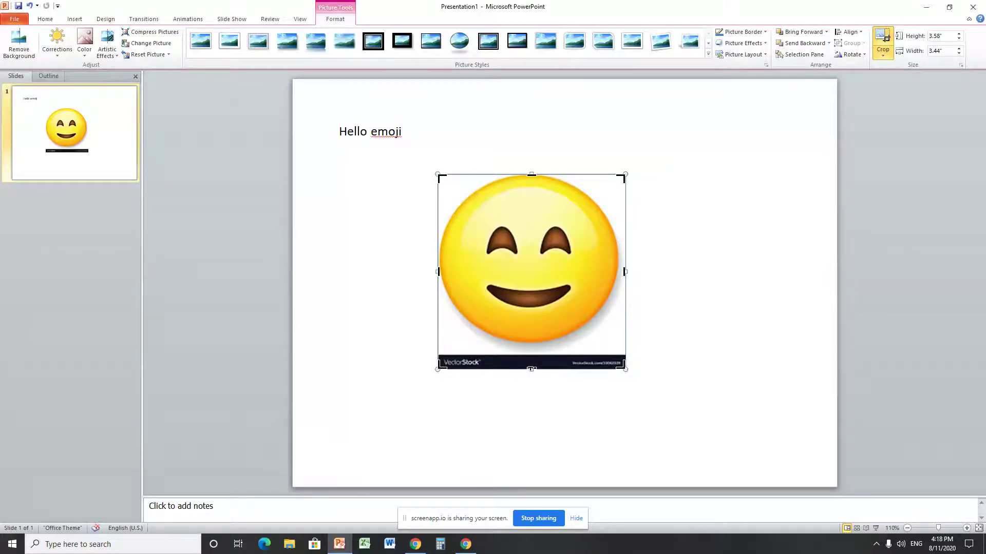
{"action": "left_click_drag", "start_coordinate": [531, 368], "coordinate": [532, 354]}
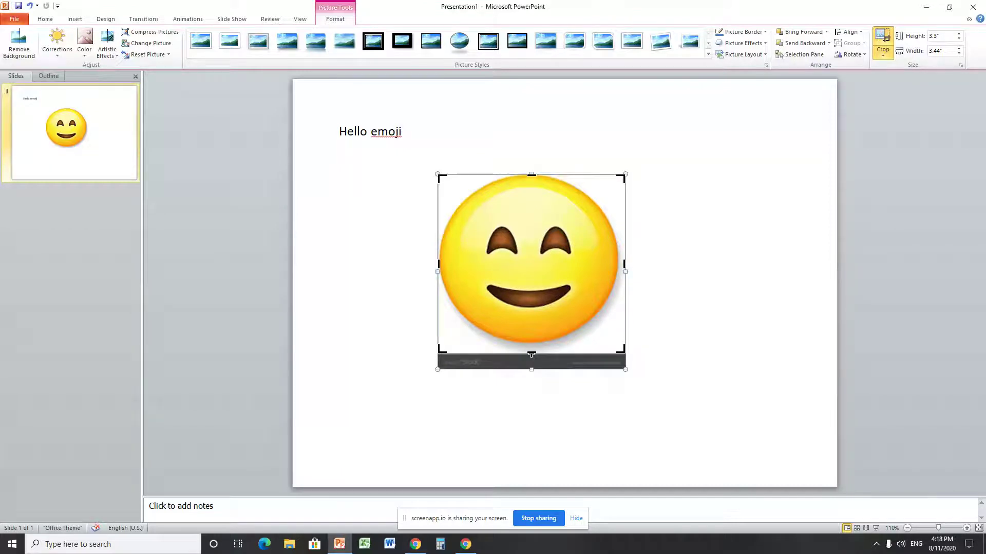
{"action": "left_click", "coordinate": [704, 248]}
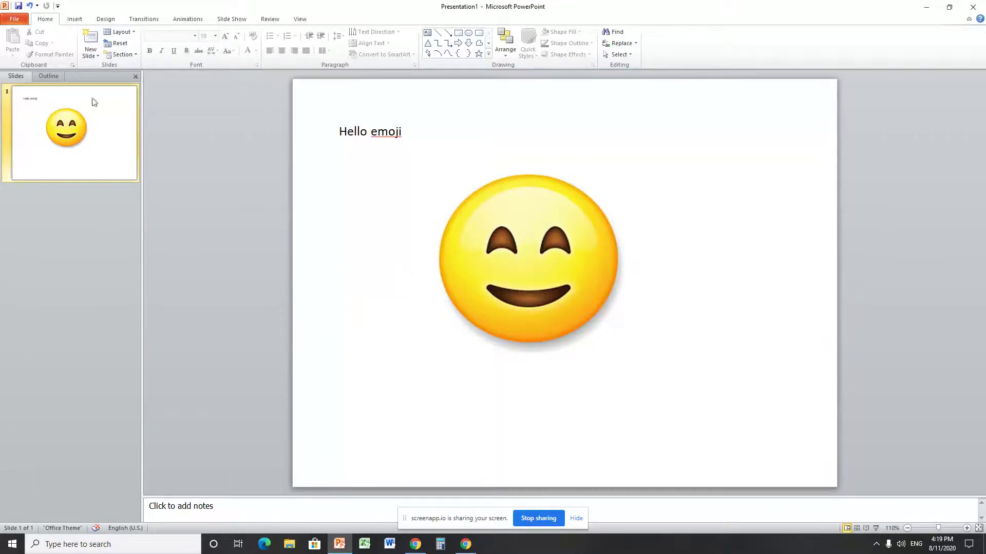
Replace 'emoji' with 'world' in the heading text box so it reads 'Hello world'.
{"action": "left_click", "coordinate": [74, 19]}
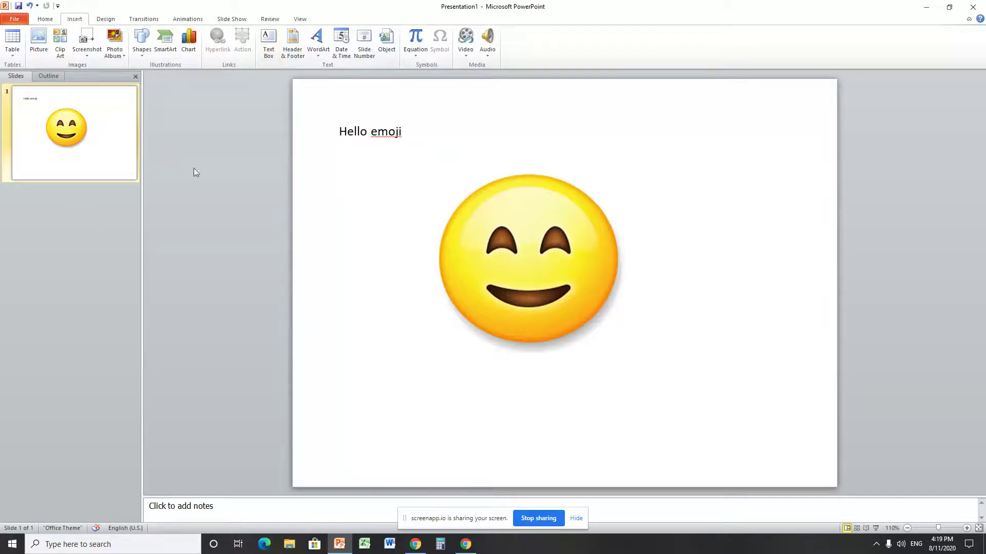
{"action": "left_click", "coordinate": [46, 20]}
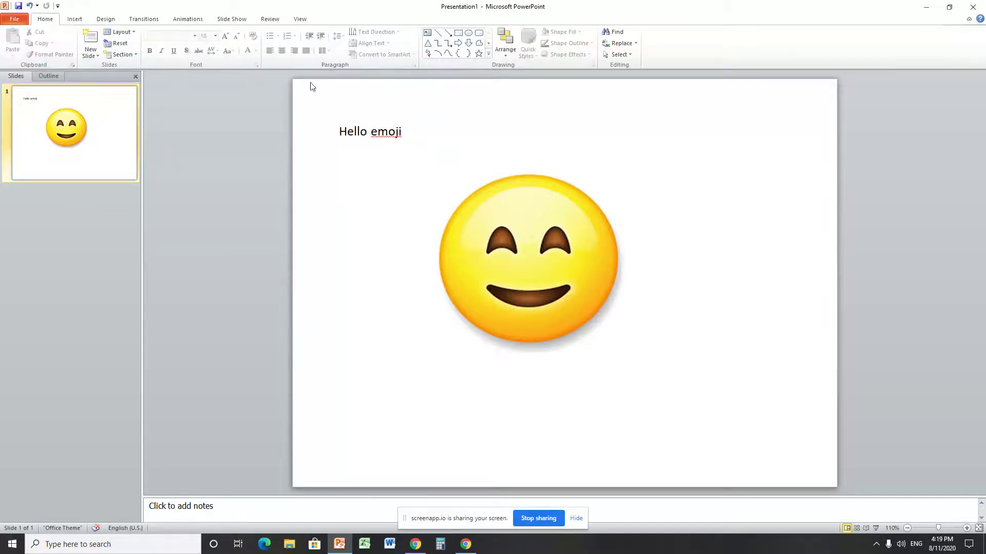
{"action": "left_click", "coordinate": [405, 130]}
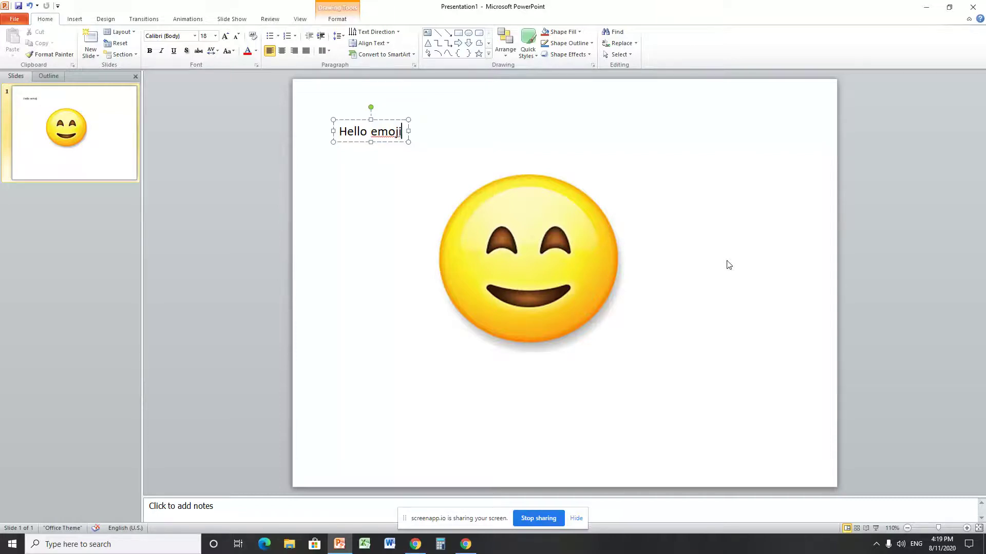
{"action": "key", "text": "BackSpace"}
{"action": "key", "text": "BackSpace"}
{"action": "key", "text": "BackSpace"}
{"action": "key", "text": "BackSpace"}
{"action": "key", "text": "BackSpace"}
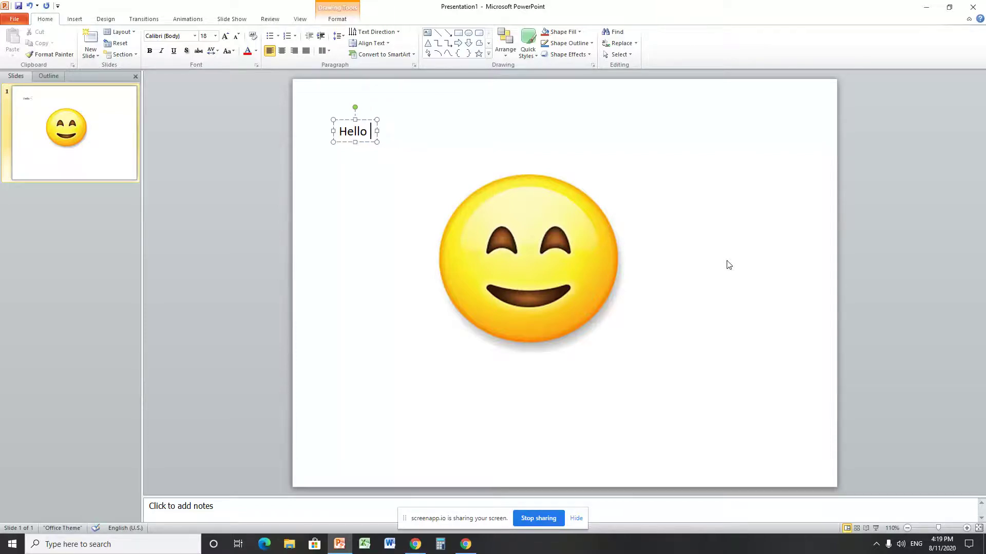
{"action": "type", "text": "world"}
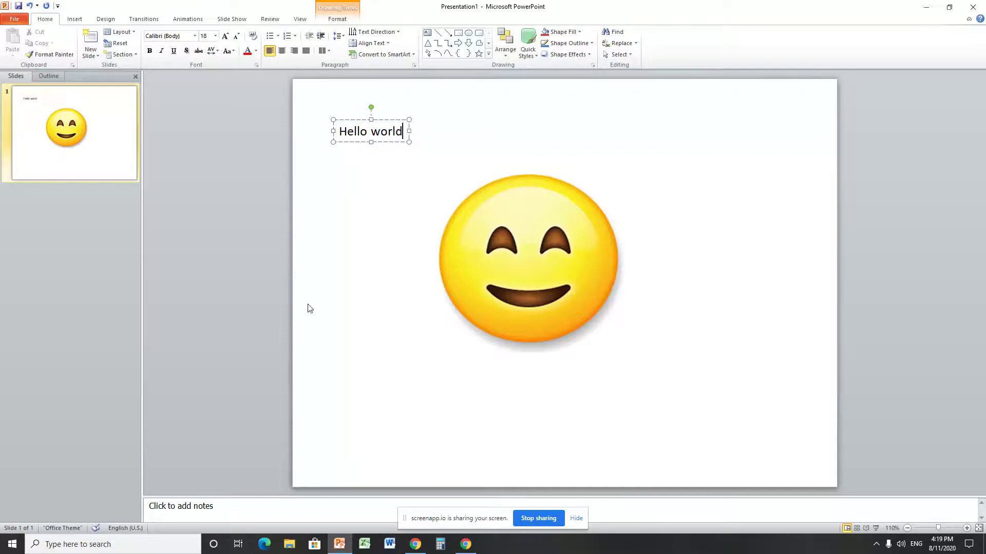
{"action": "left_click", "coordinate": [246, 274]}
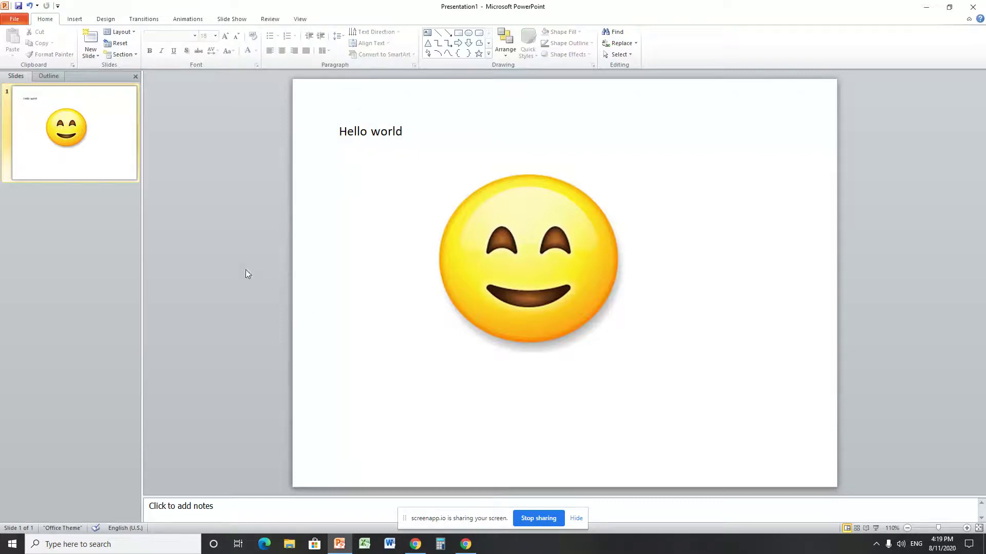
{"action": "left_click", "coordinate": [348, 133]}
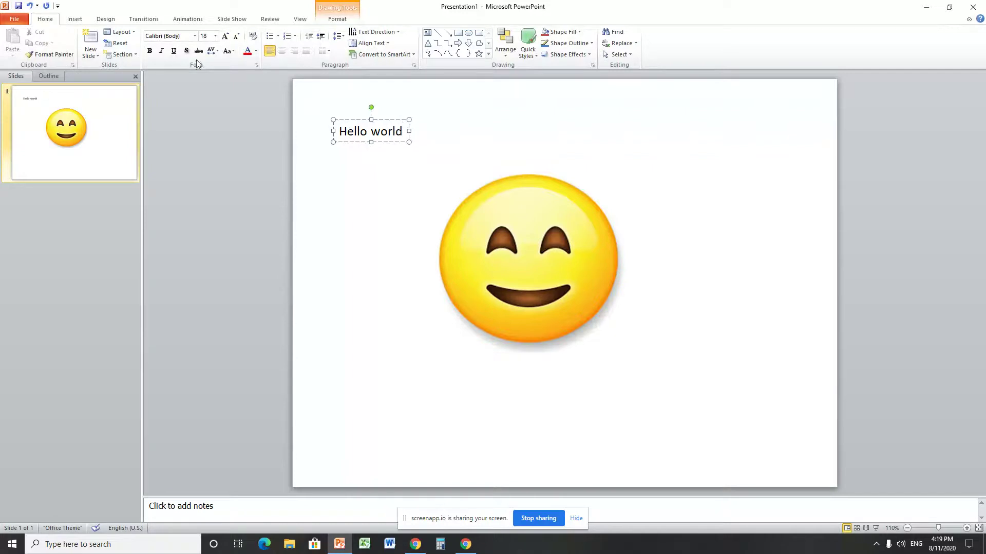
{"action": "left_click", "coordinate": [283, 53]}
{"action": "left_click", "coordinate": [269, 52]}
{"action": "left_click", "coordinate": [215, 36]}
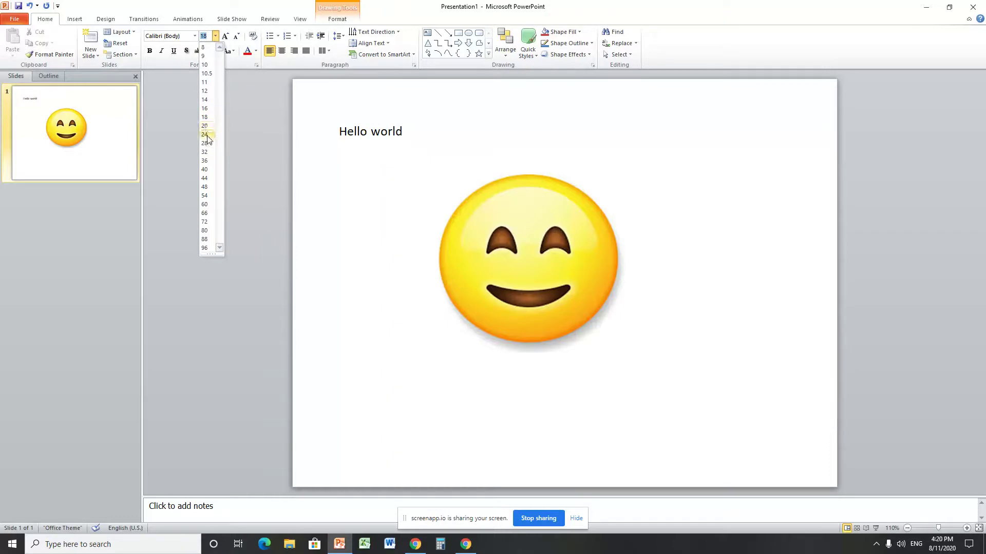
{"action": "left_click", "coordinate": [215, 36]}
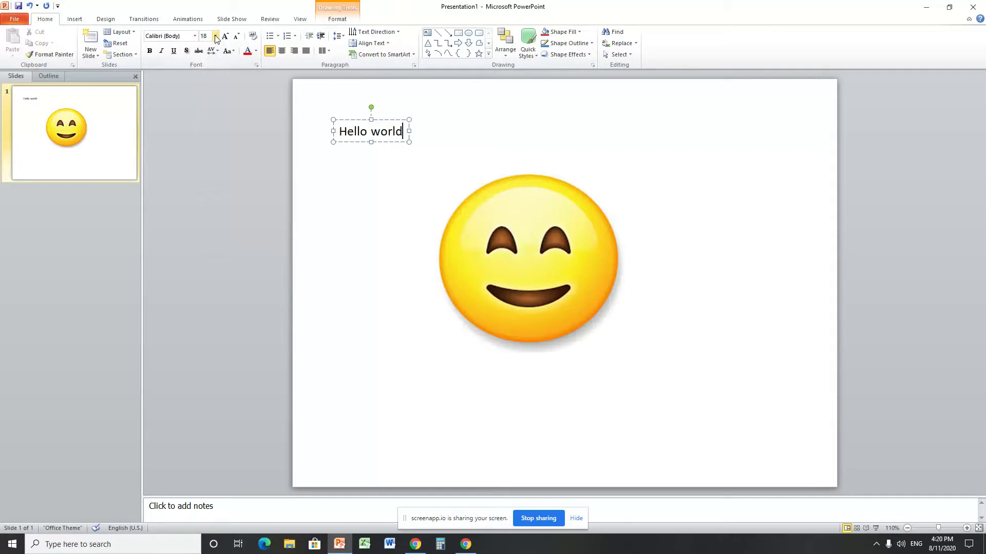
{"action": "left_click", "coordinate": [216, 37]}
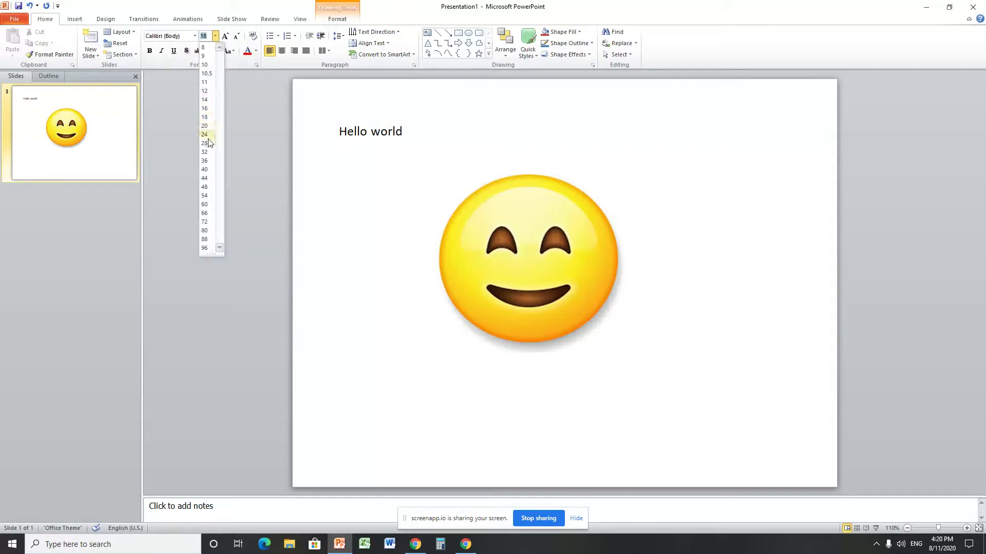
{"action": "left_click", "coordinate": [205, 169]}
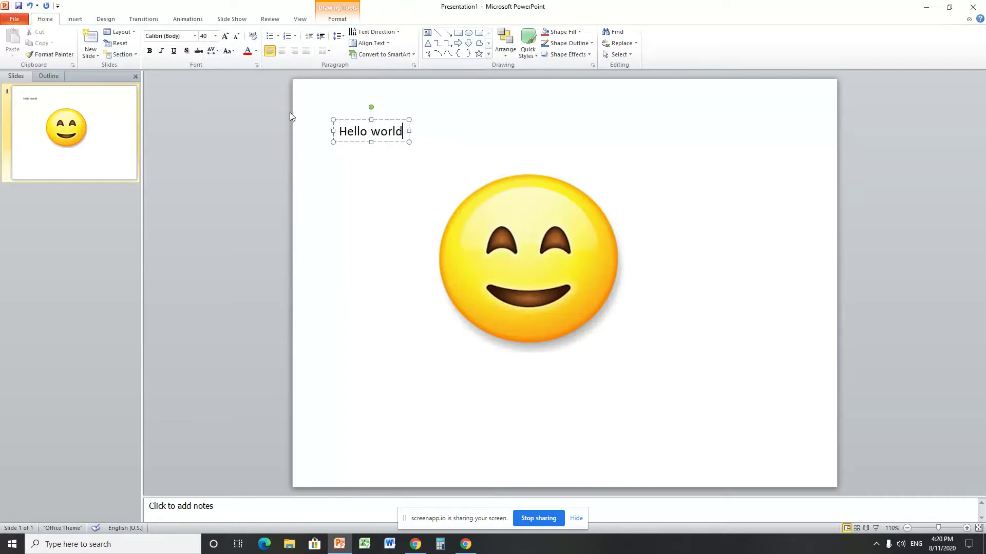
{"action": "left_click", "coordinate": [225, 37]}
{"action": "left_click", "coordinate": [224, 37]}
{"action": "left_click", "coordinate": [225, 37]}
{"action": "left_click", "coordinate": [225, 37]}
{"action": "left_click", "coordinate": [362, 154]}
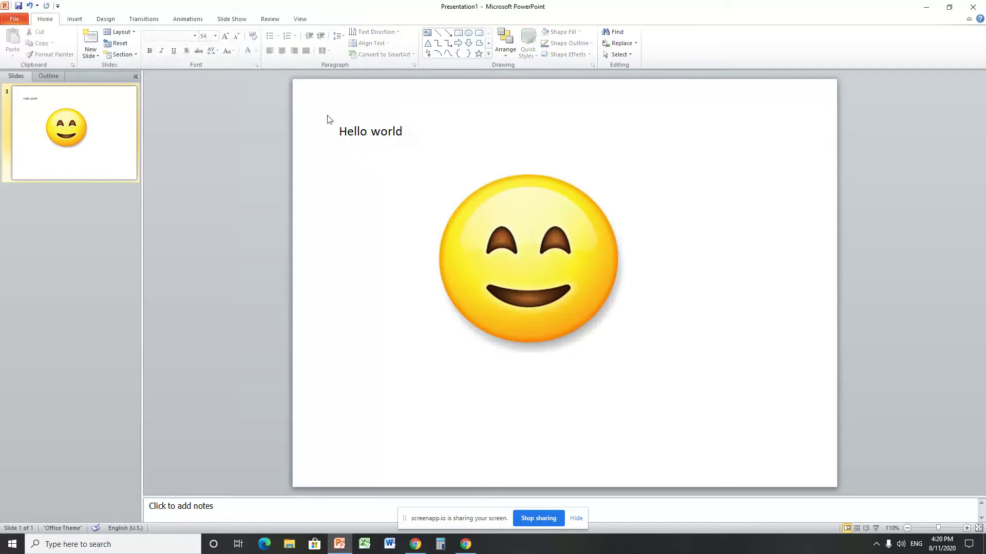
{"action": "left_click", "coordinate": [395, 135]}
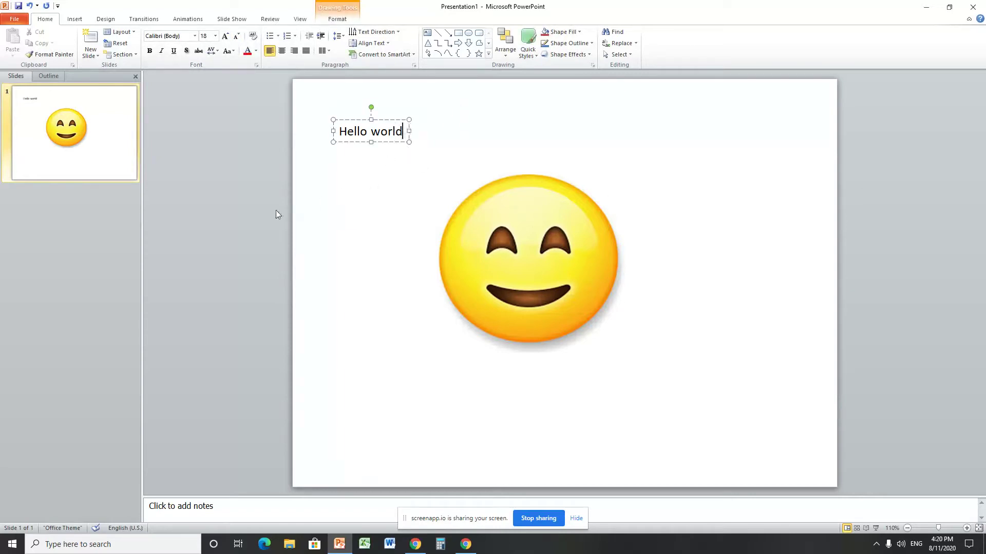
{"action": "left_click", "coordinate": [257, 214]}
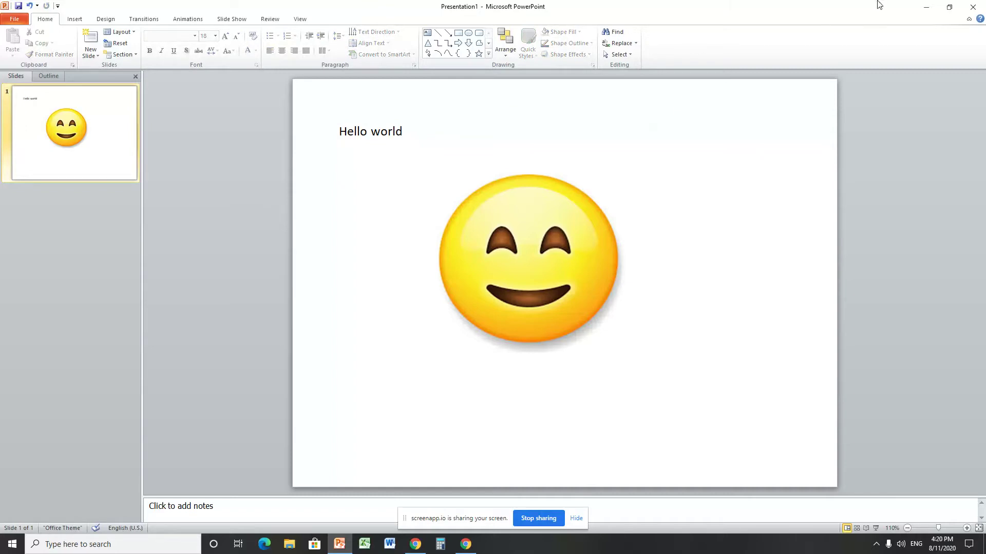